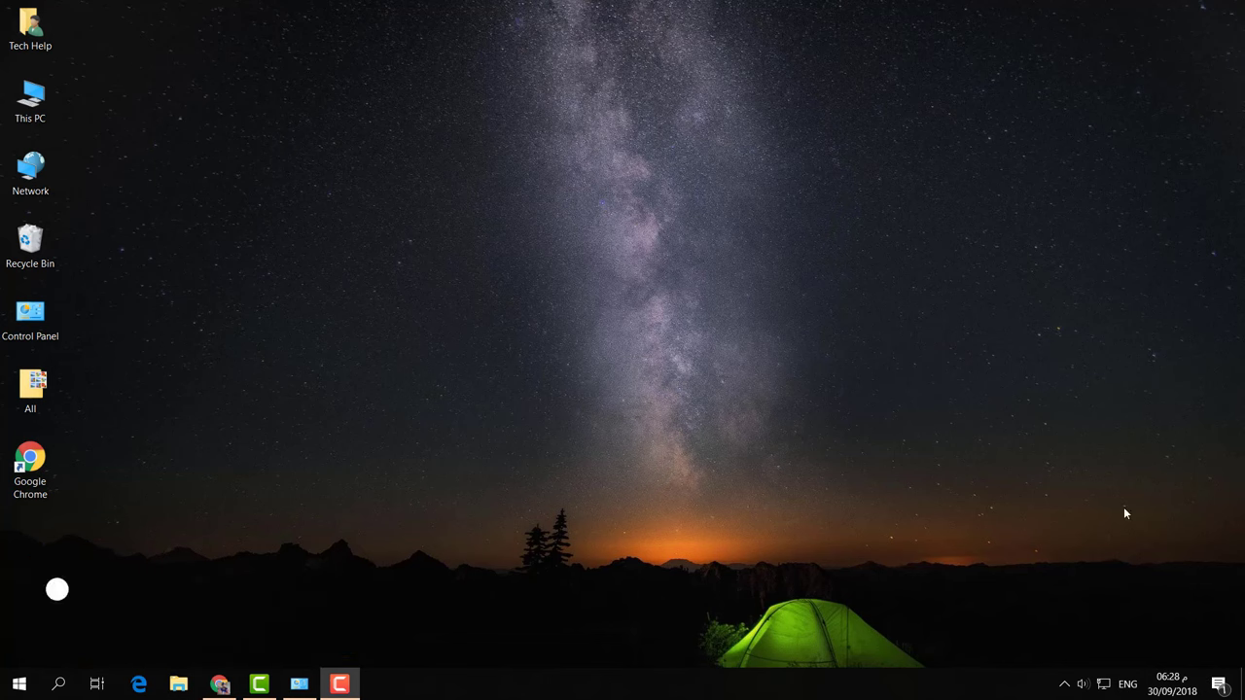
# Step: Check the HP LaserJet P1005 model in Devices and Printers, then minimize the window
pyautogui.click(289, 688)
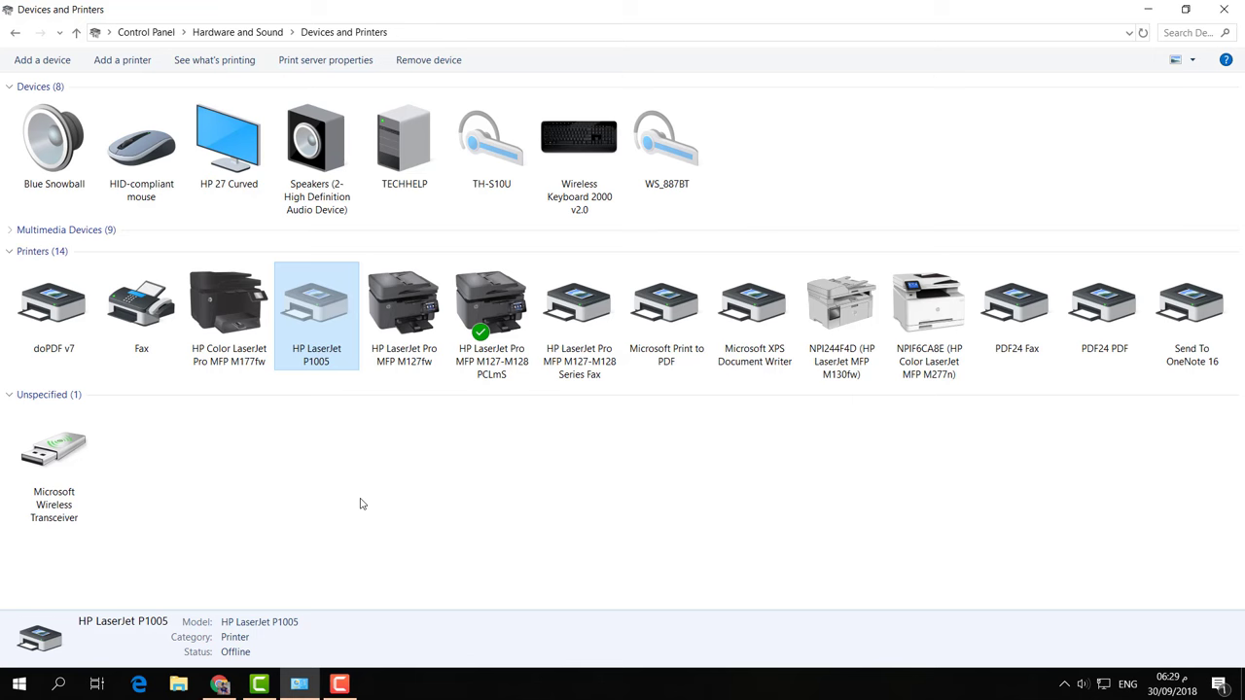
pyautogui.click(1147, 9)
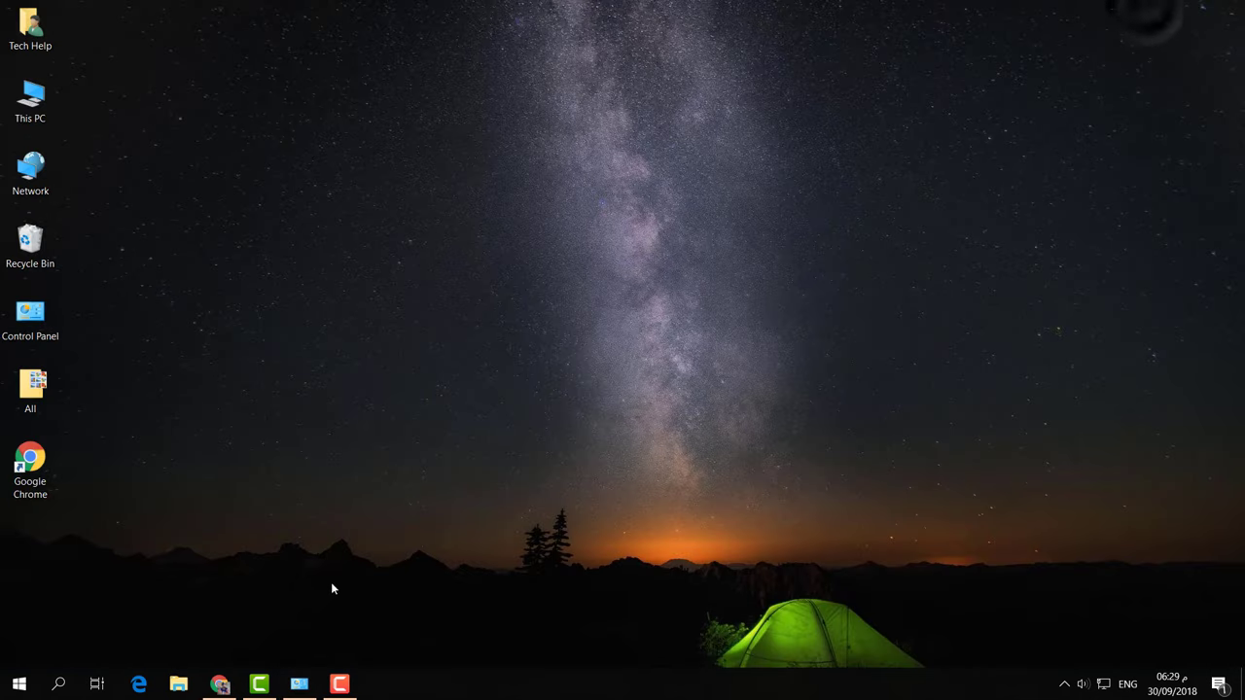
# Step: Bring Chrome back up and recheck the printer model in Devices and Printers
pyautogui.click(221, 684)
pyautogui.click(486, 27)
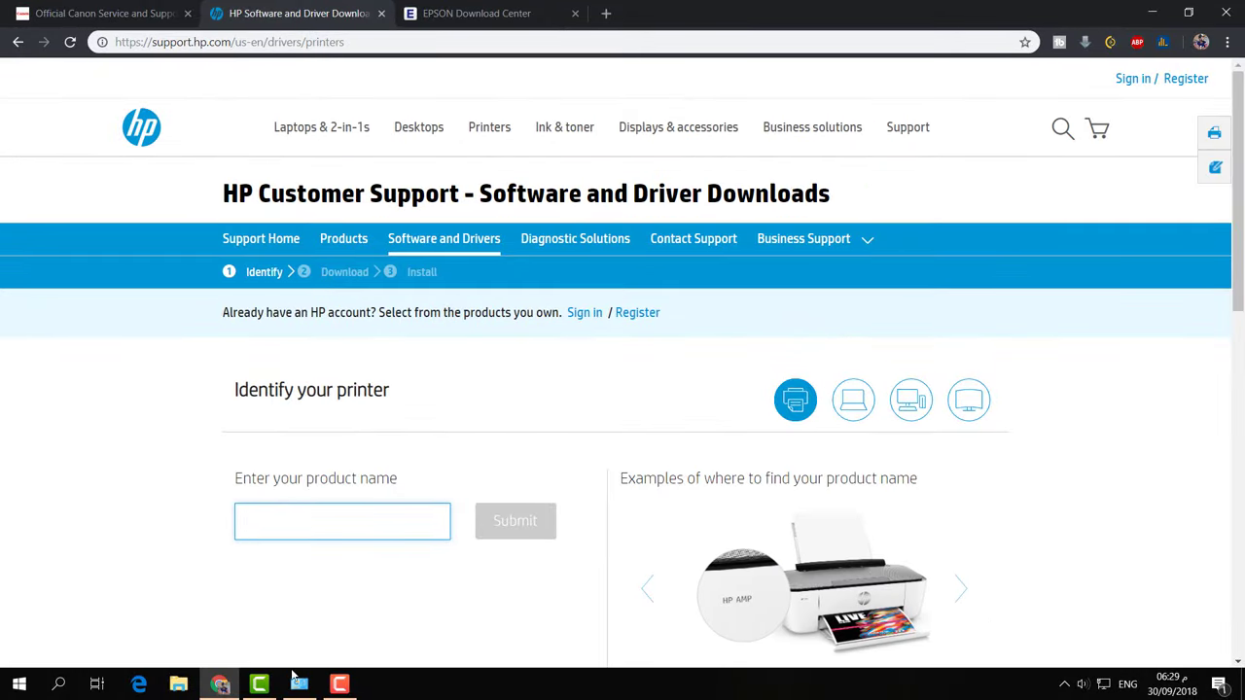
pyautogui.click(294, 681)
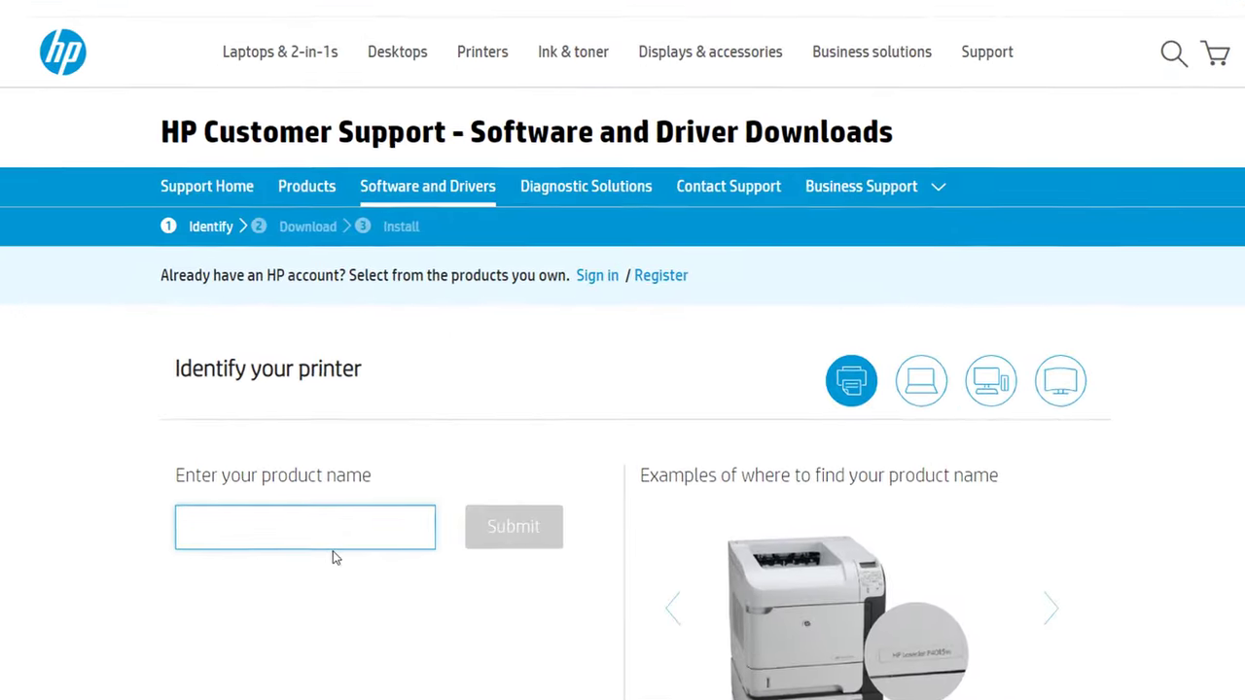
# Step: Search HP support for 'p1005' and expand the LaserJet P1005 Basic Drivers download
pyautogui.write('p1005')
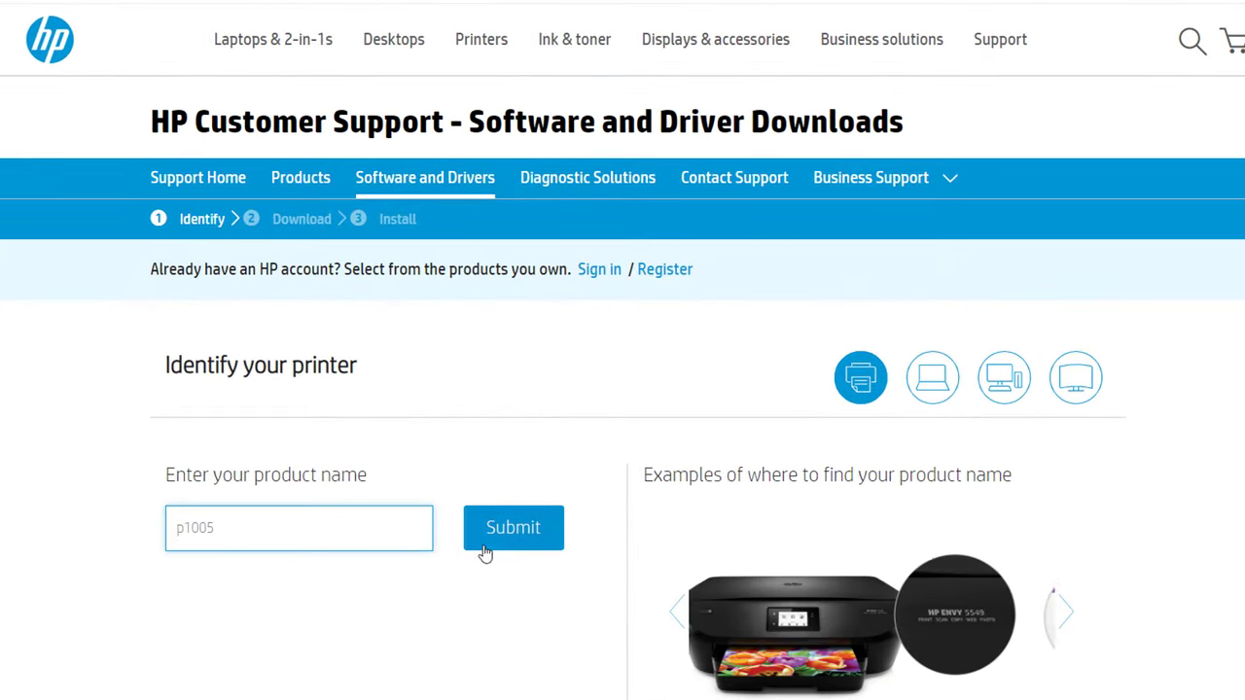
pyautogui.click(512, 534)
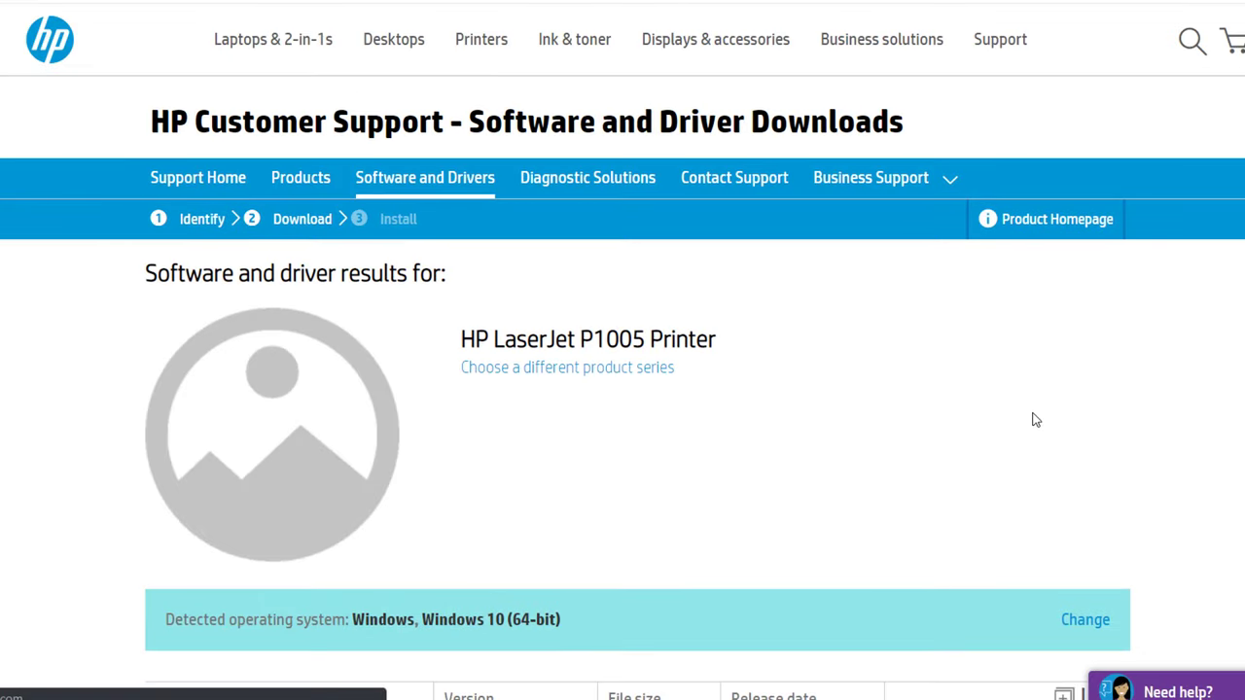
pyautogui.scroll(-3, 1033, 420)
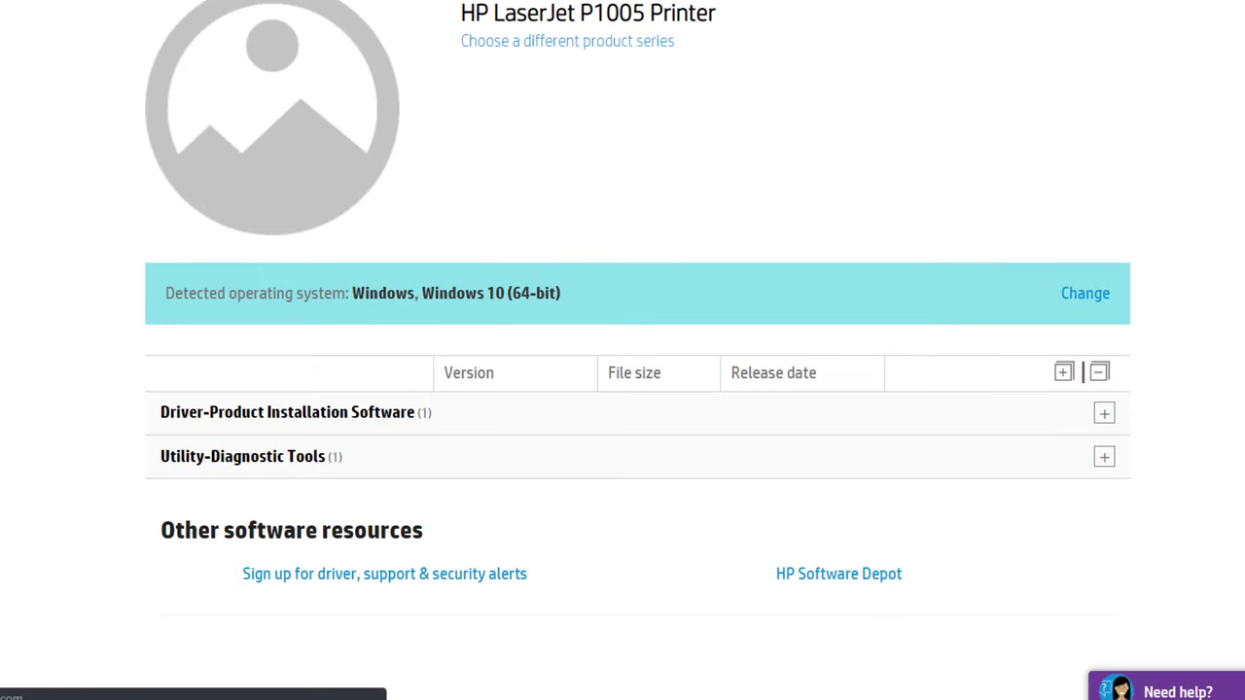
pyautogui.click(295, 417)
pyautogui.click(284, 461)
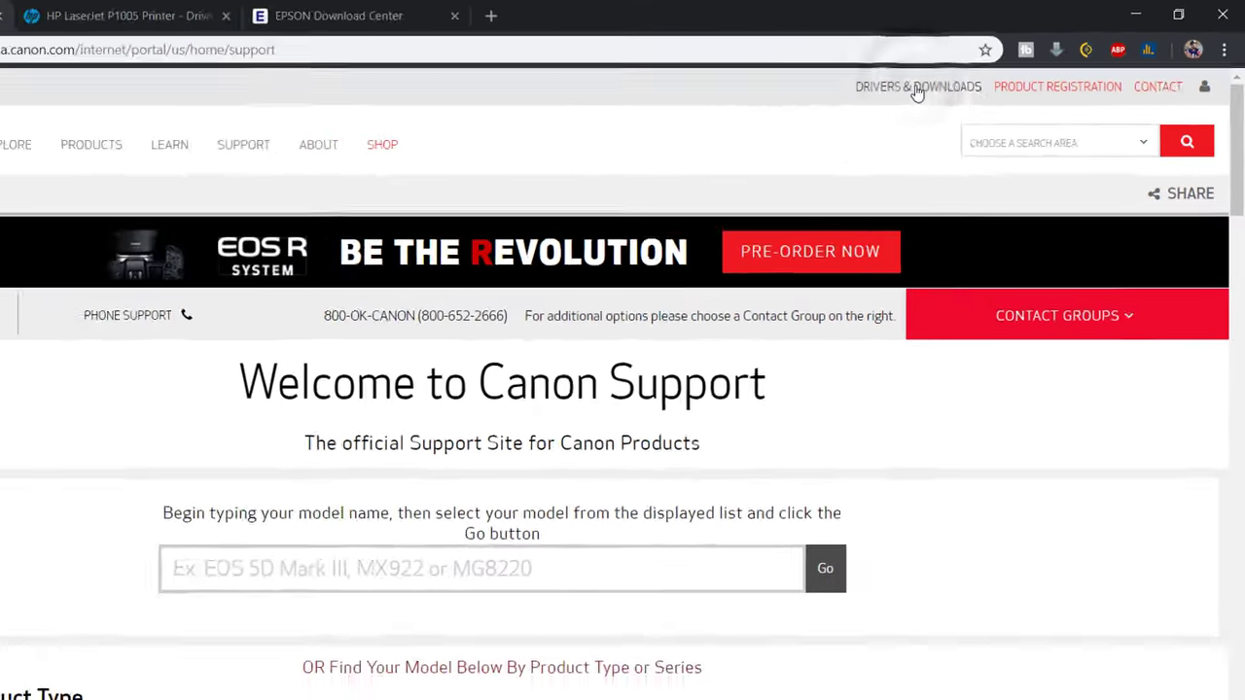
# Step: On Canon's Drivers & Downloads page, expand Printers > MAXIFY to show its iB and MB series
pyautogui.click(731, 153)
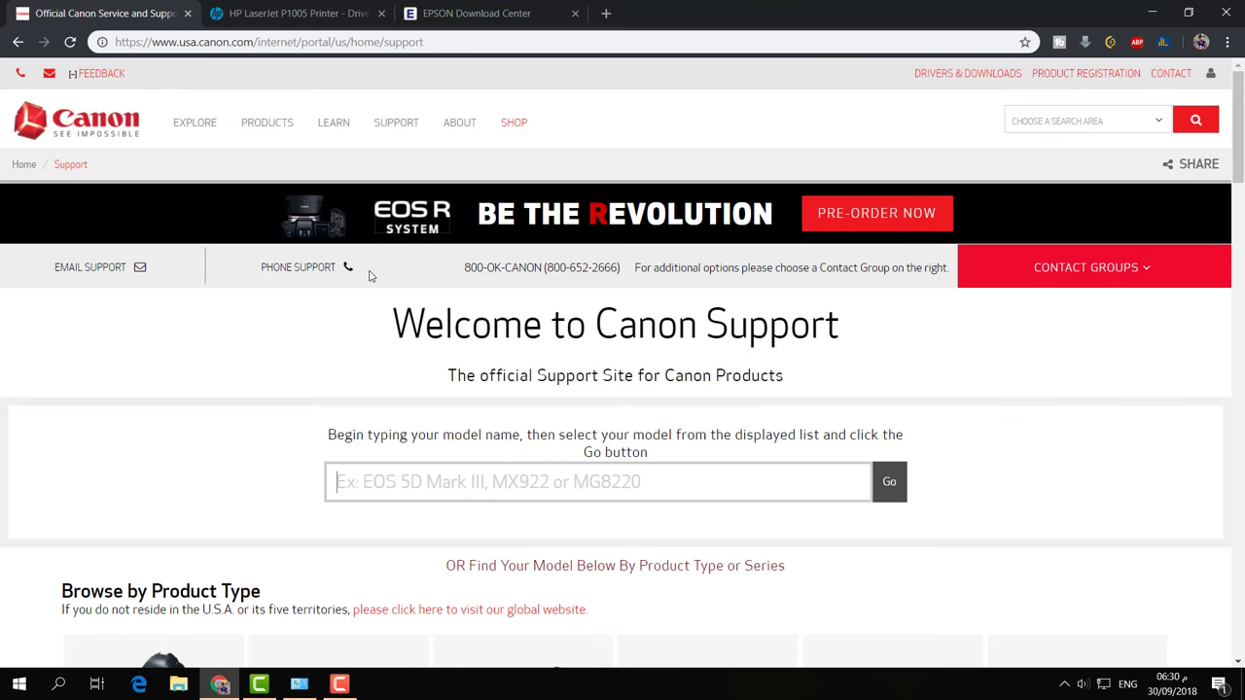
pyautogui.scroll(-1, 369, 275)
pyautogui.scroll(-4, 356, 353)
pyautogui.scroll(-3, 292, 409)
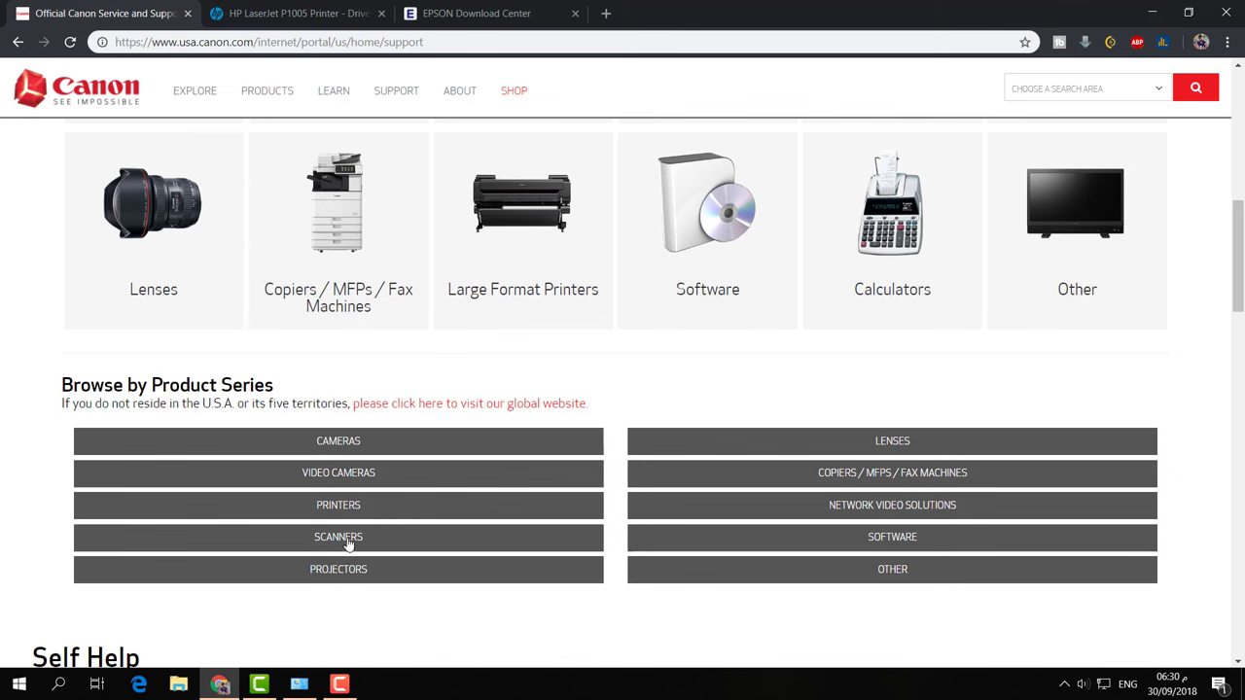
pyautogui.click(357, 508)
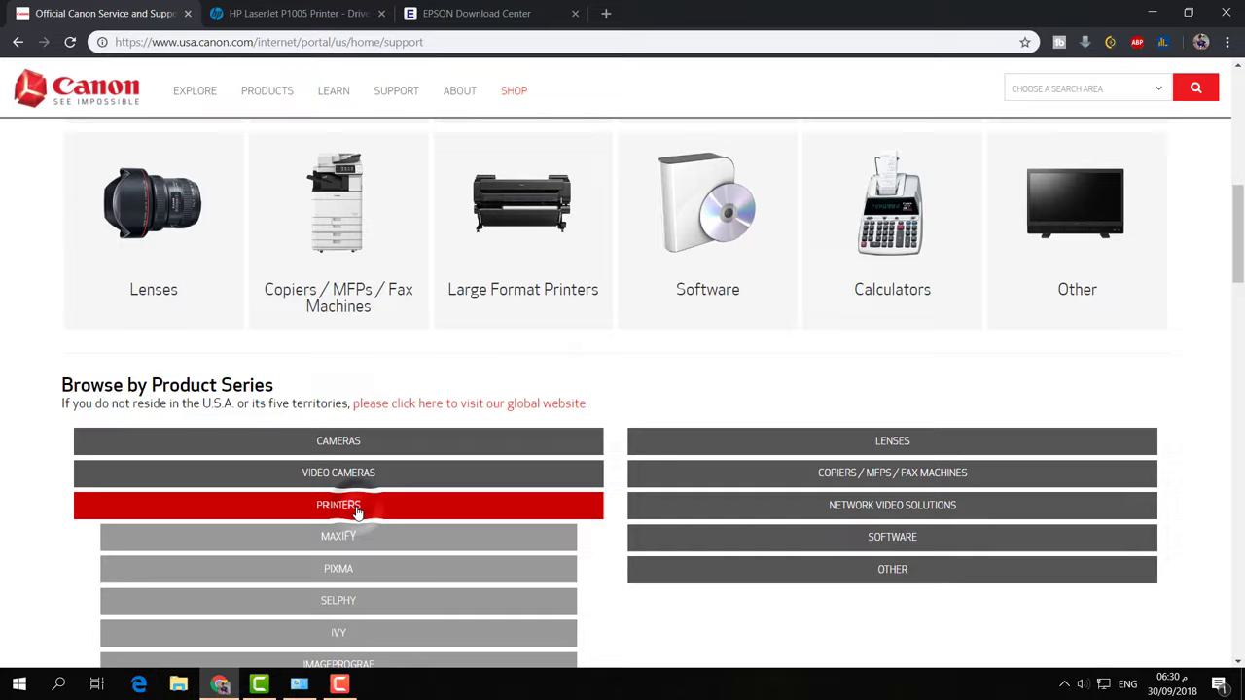
pyautogui.scroll(-2, 356, 496)
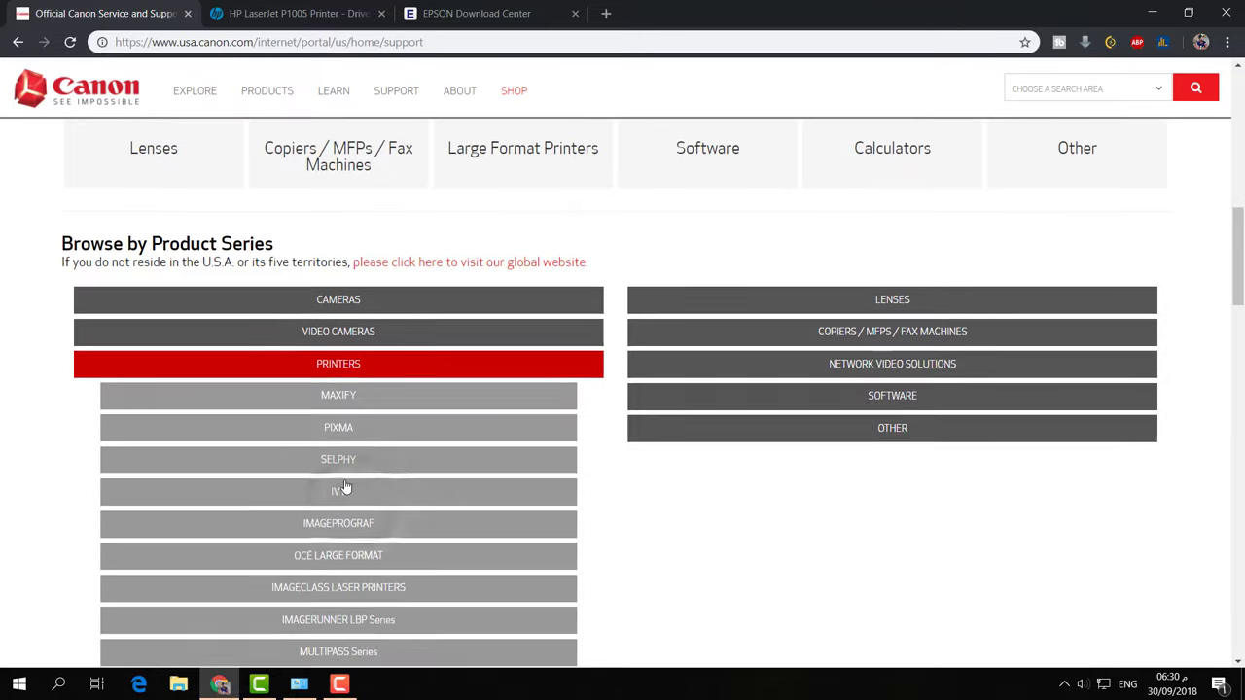
pyautogui.click(348, 398)
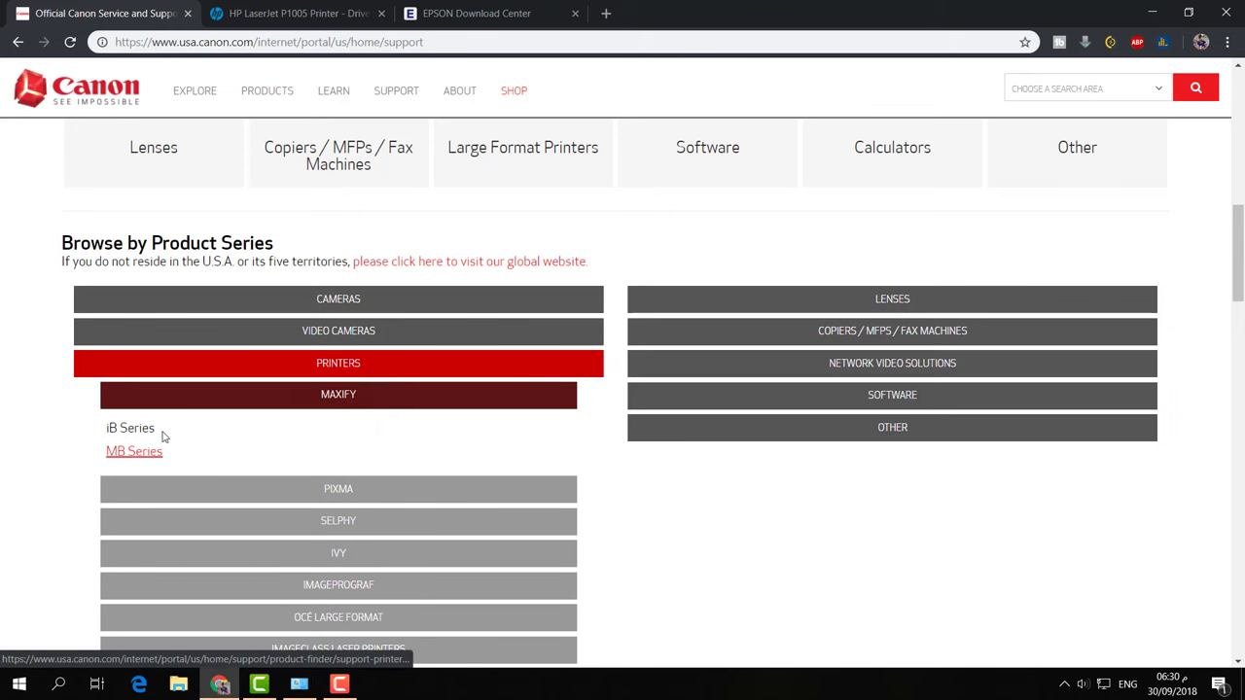
# Step: Scroll back to the Canon model search box, then move to the EPSON Download Center tab
pyautogui.scroll(3, 389, 405)
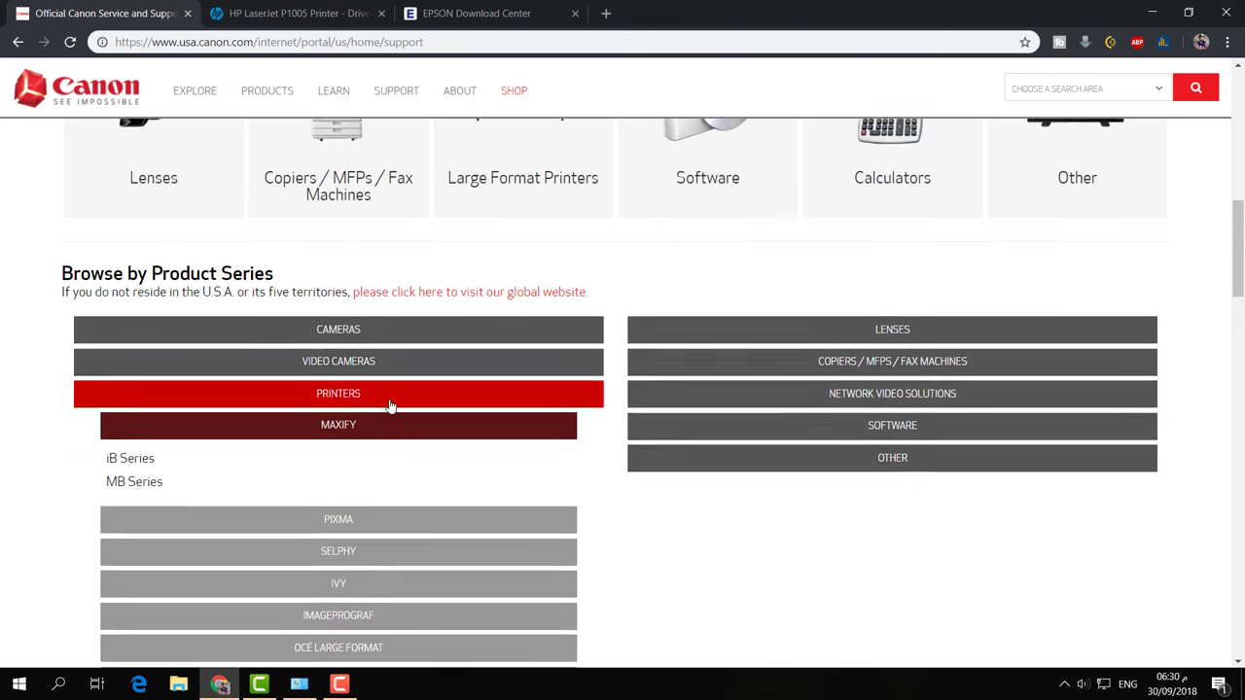
pyautogui.scroll(3, 639, 369)
pyautogui.scroll(3, 633, 301)
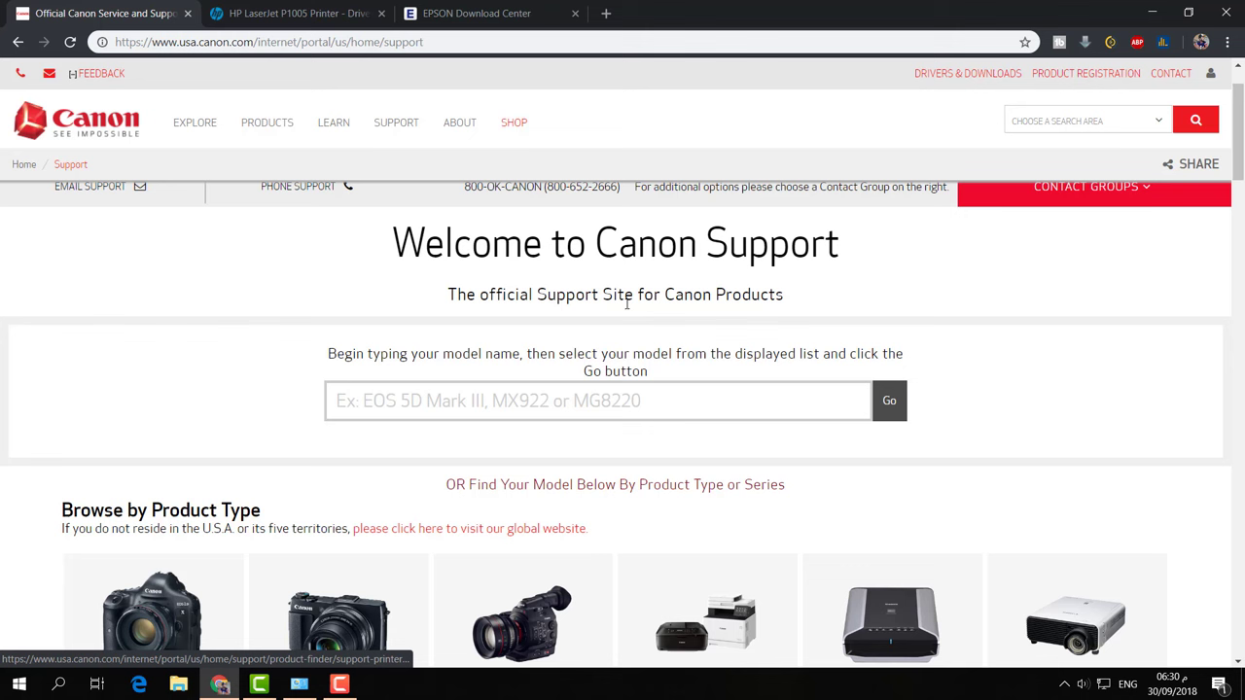
pyautogui.click(569, 399)
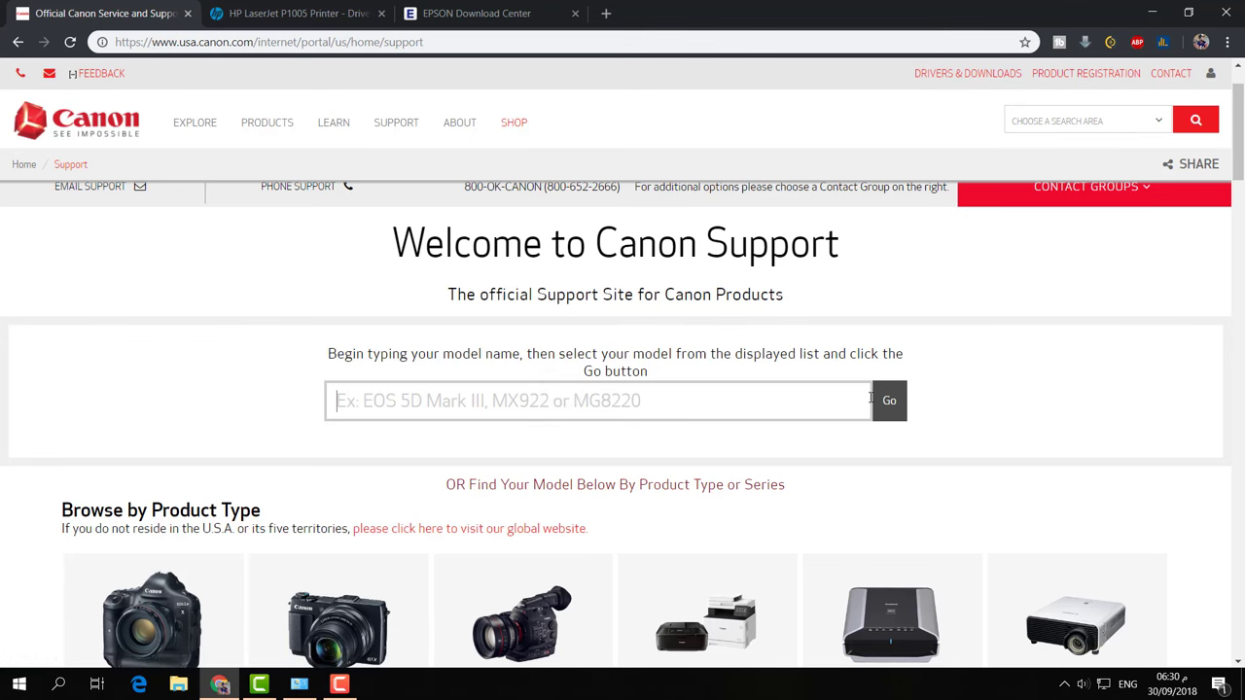
pyautogui.click(475, 12)
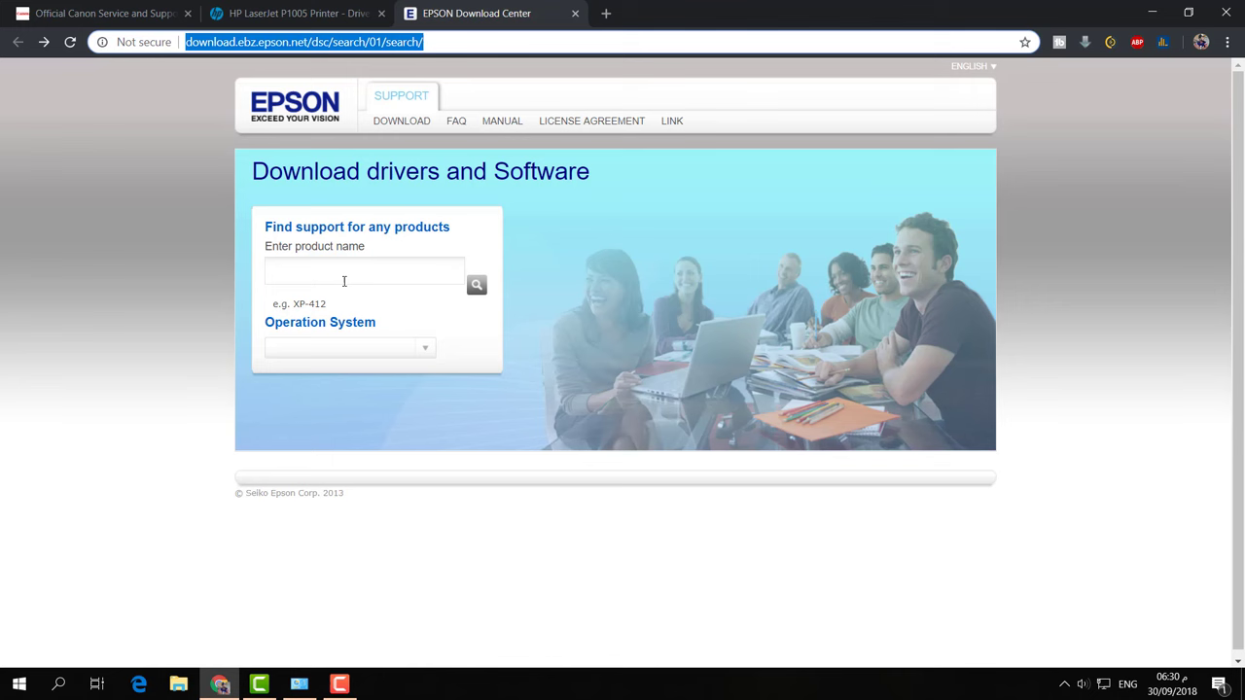
# Step: Search Epson drivers for product 680 on Windows 10 x64, then return to the Canon tab
pyautogui.click(303, 267)
pyautogui.write('680')
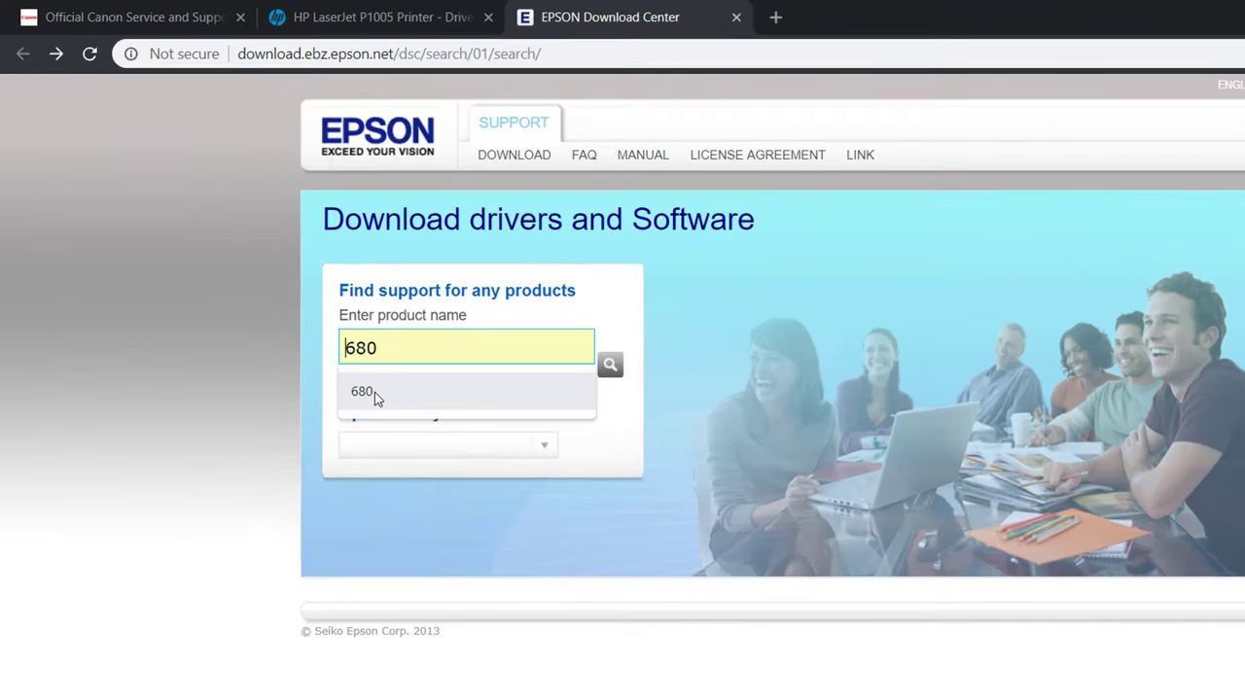
pyautogui.click(291, 313)
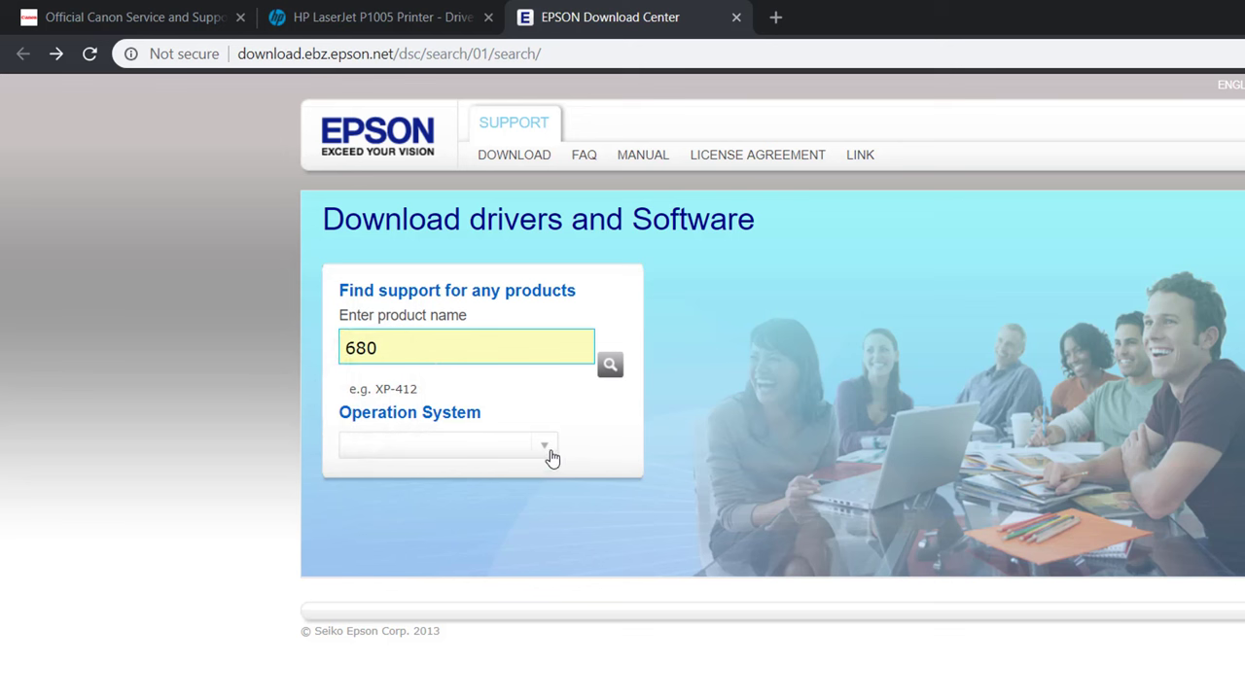
pyautogui.click(551, 458)
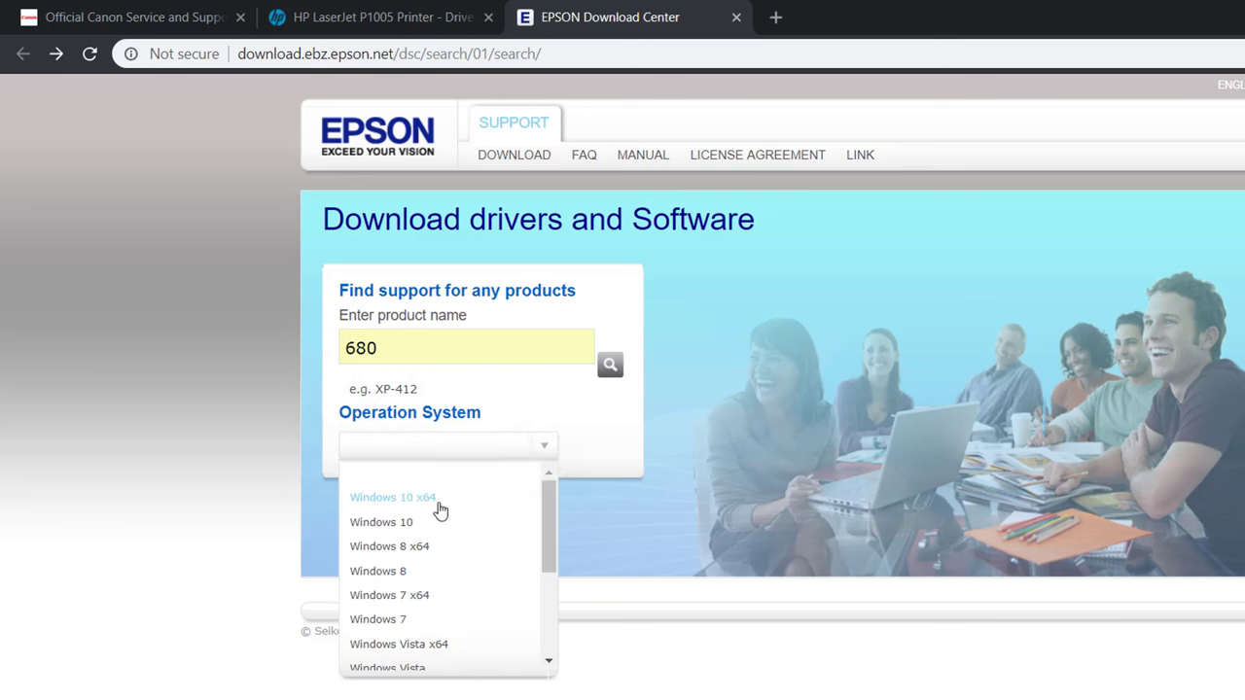
pyautogui.click(418, 504)
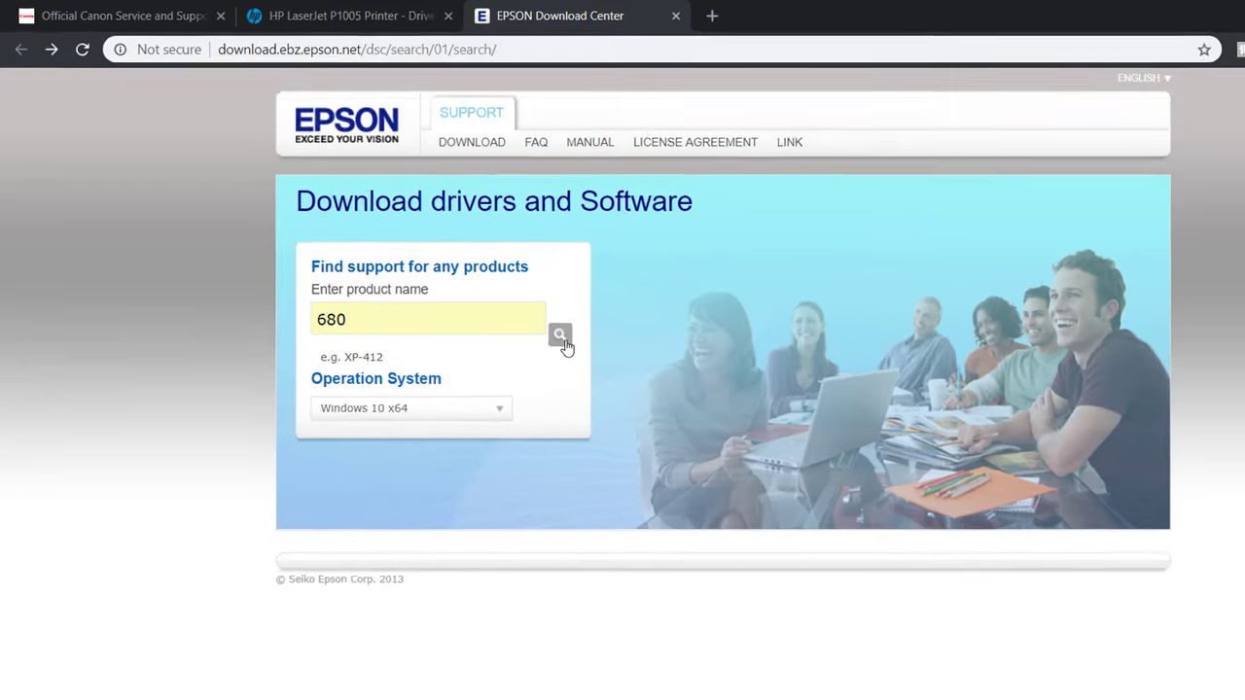
pyautogui.click(562, 337)
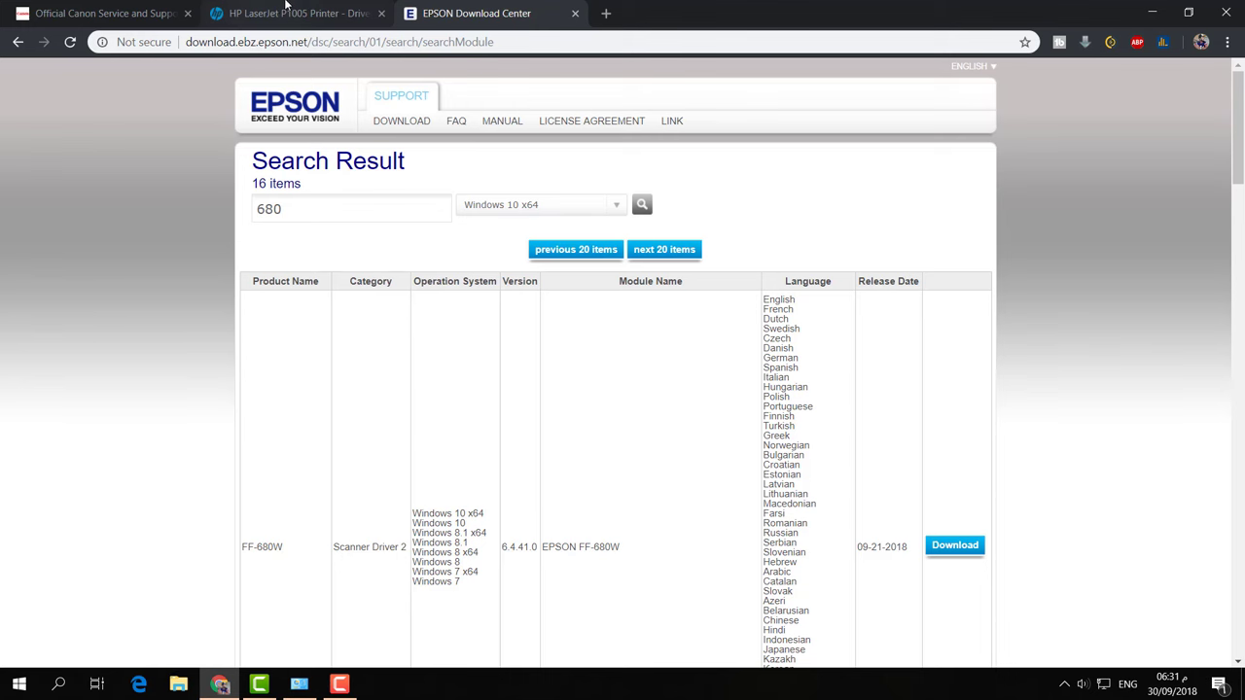
pyautogui.click(127, 13)
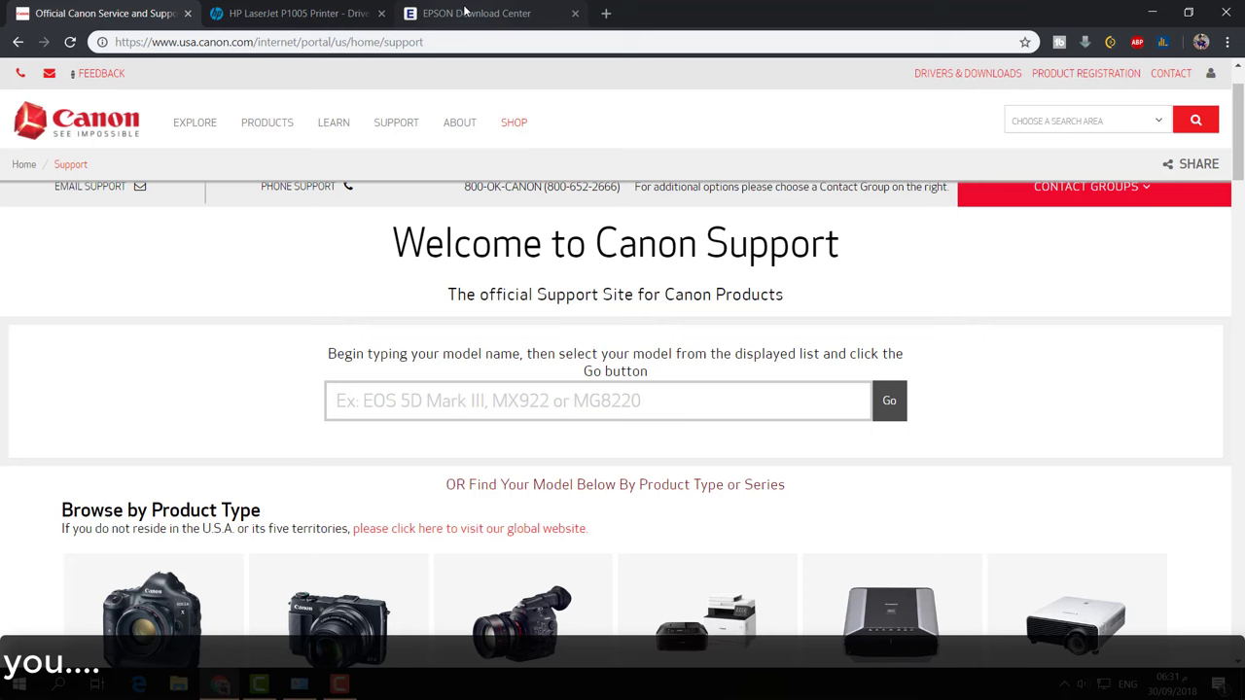
pyautogui.click(506, 689)
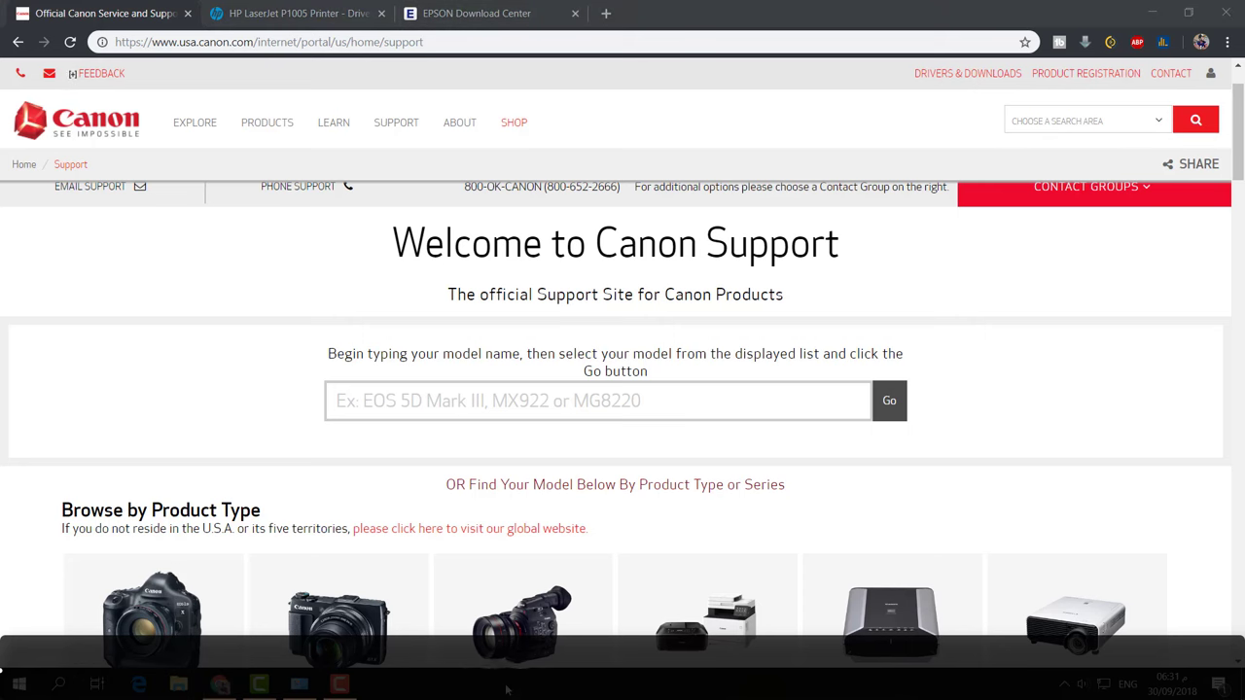